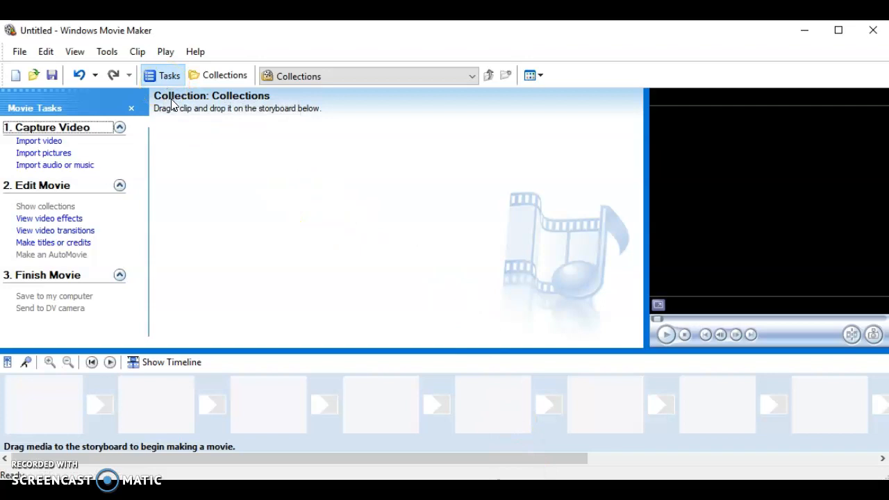
# Step: Switch to Photoshop and start saving 1.jpg under a new name, choosing the personal network drive as the location
pyautogui.hotkey('alt', 'Tab')
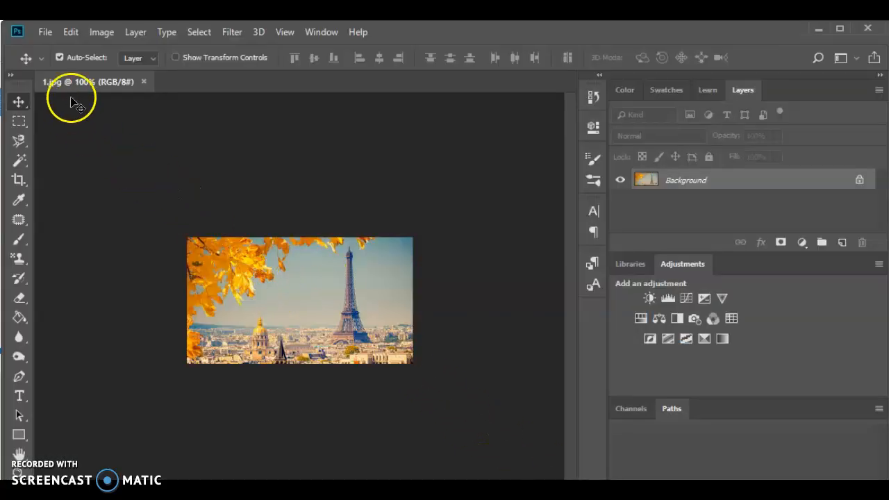
pyautogui.click(46, 32)
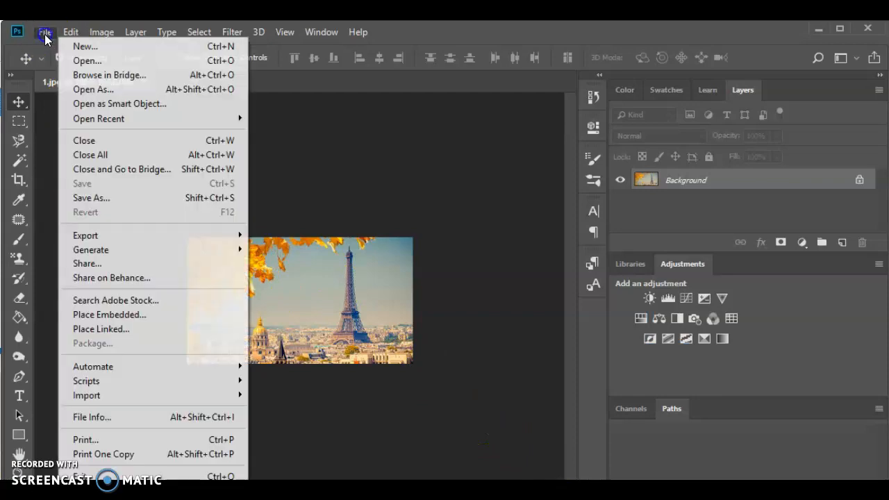
pyautogui.click(104, 200)
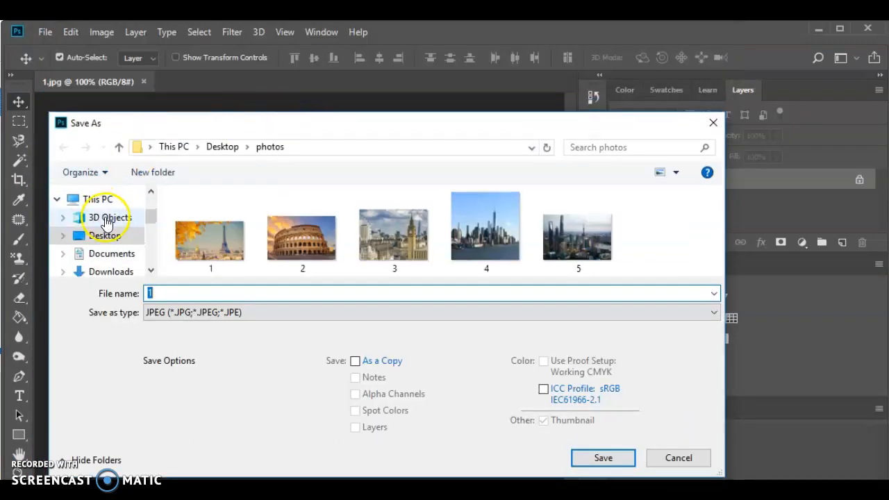
pyautogui.scroll(1, 102, 224)
pyautogui.click(87, 247)
pyautogui.scroll(-3, 278, 229)
pyautogui.scroll(-3, 271, 230)
pyautogui.doubleClick(246, 255)
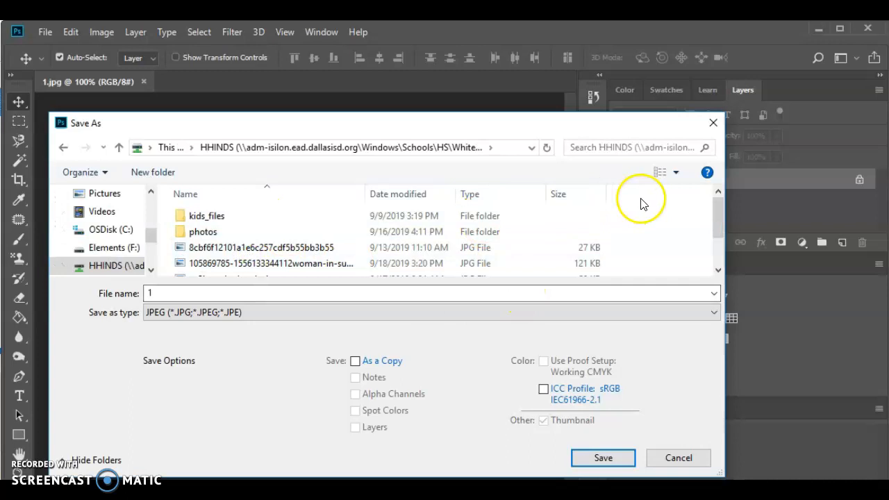
# Step: Create and open a folder named Pictures on the network drive, and name the image file Paris
pyautogui.click(167, 174)
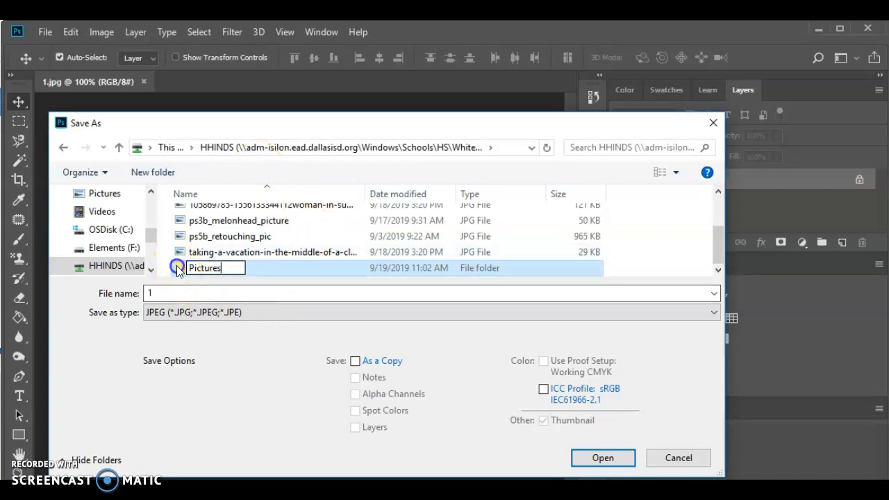
pyautogui.doubleClick(297, 267)
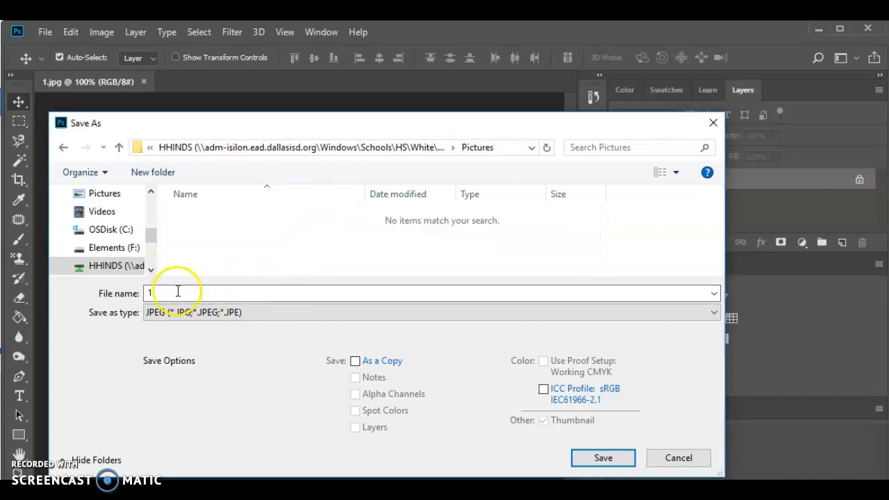
pyautogui.moveTo(169, 293); pyautogui.dragTo(103, 297)
pyautogui.moveTo(296, 113); pyautogui.dragTo(372, 113)
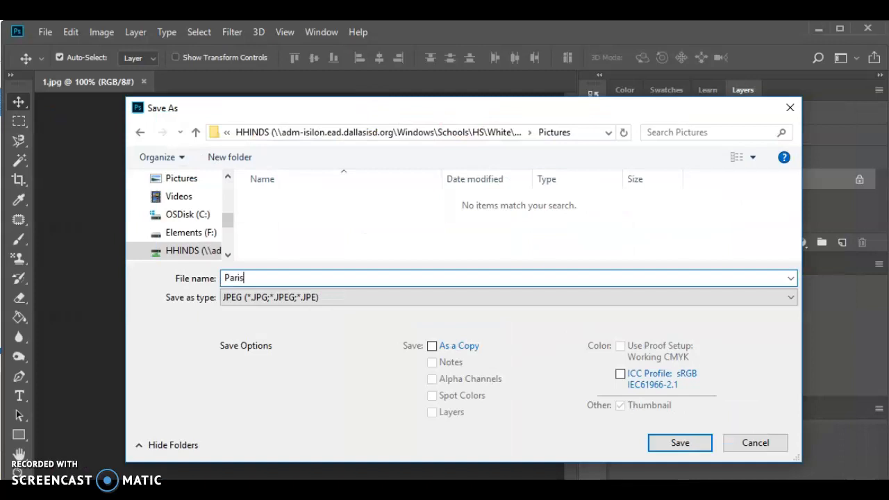
# Step: Change the file type to Photoshop (*.PSD) and back to JPEG
pyautogui.click(255, 298)
pyautogui.click(255, 298)
pyautogui.moveTo(378, 109); pyautogui.dragTo(380, 54)
pyautogui.click(313, 243)
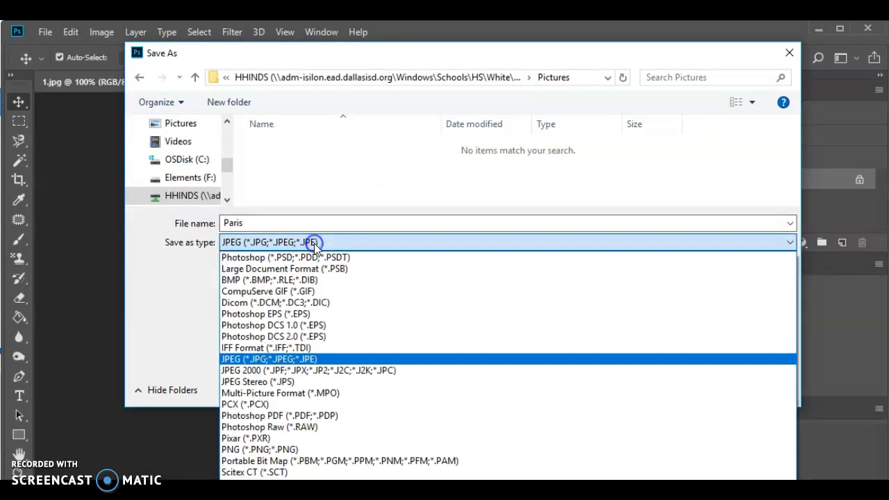
pyautogui.click(311, 257)
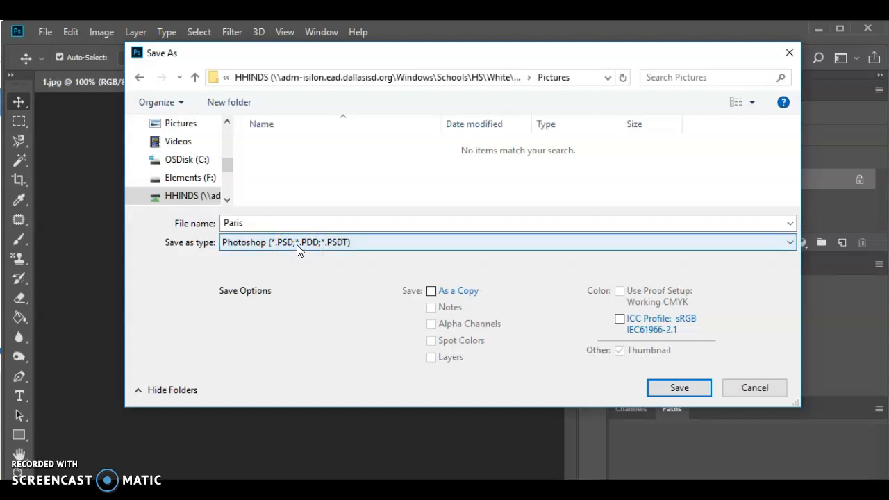
pyautogui.click(300, 245)
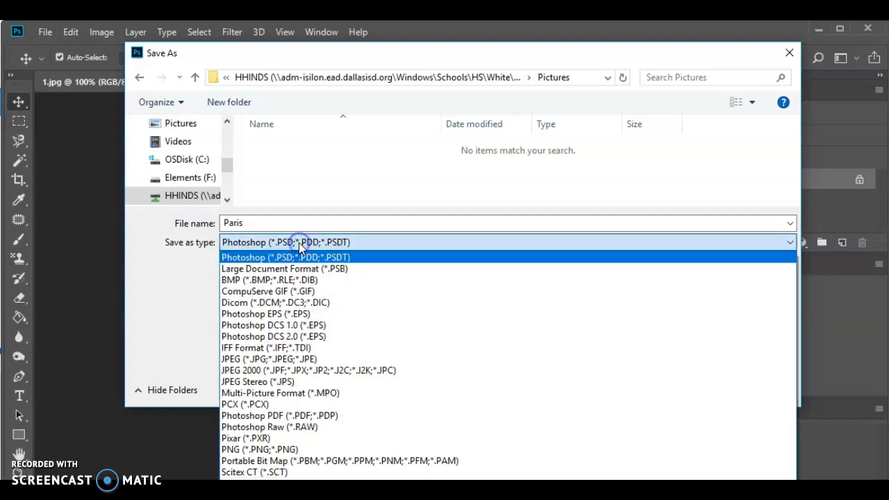
pyautogui.click(275, 359)
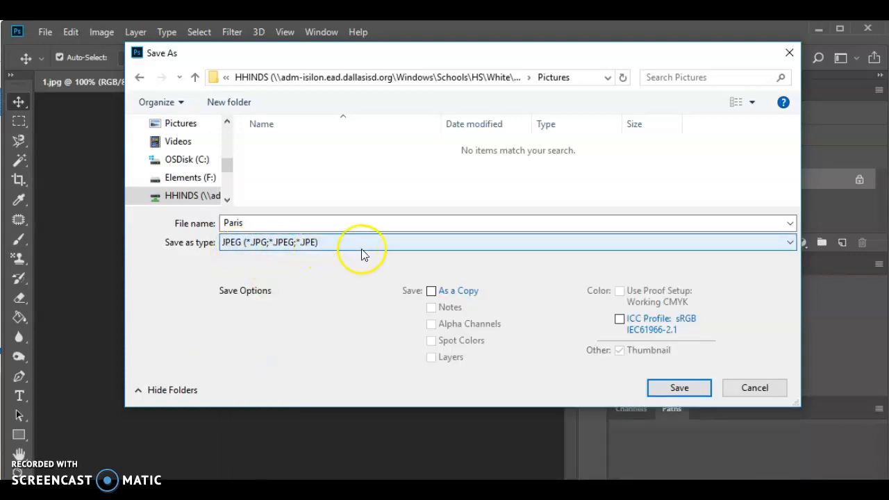
# Step: Save the image with JPEG quality 8 and the Baseline ("Standard") format, and return to Windows Movie Maker
pyautogui.click(680, 387)
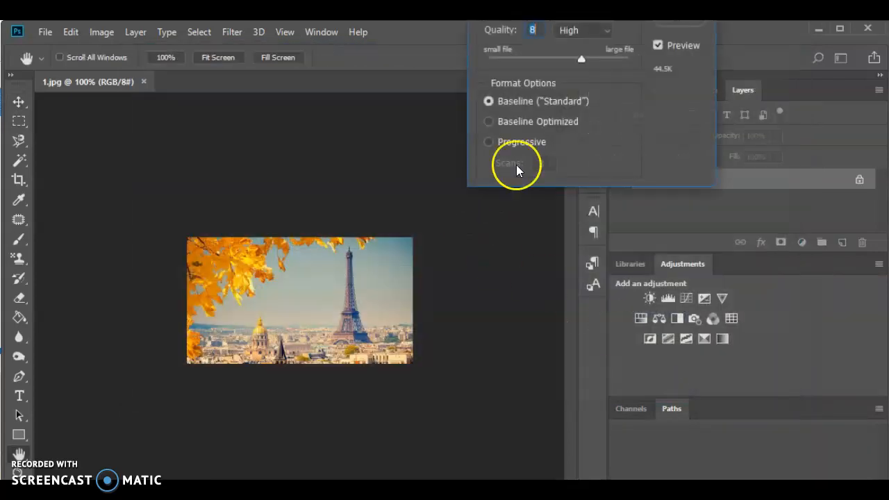
pyautogui.moveTo(581, 22); pyautogui.dragTo(417, 107)
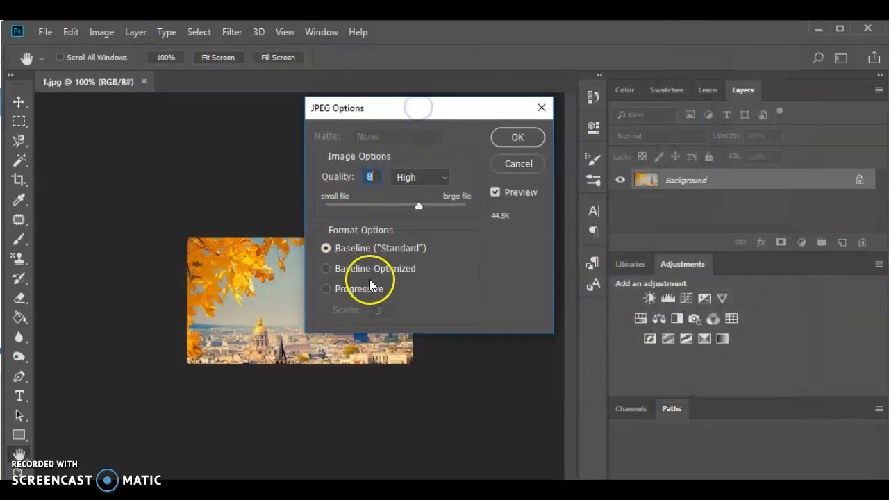
pyautogui.click(520, 137)
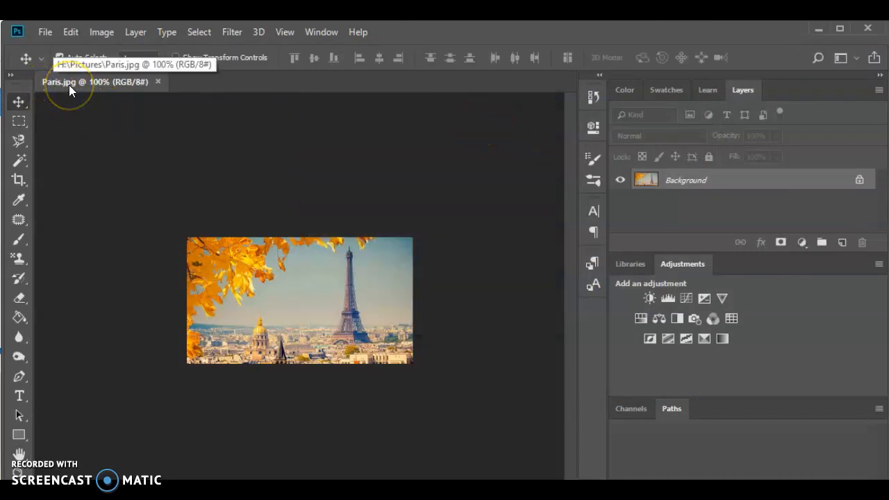
pyautogui.click(816, 29)
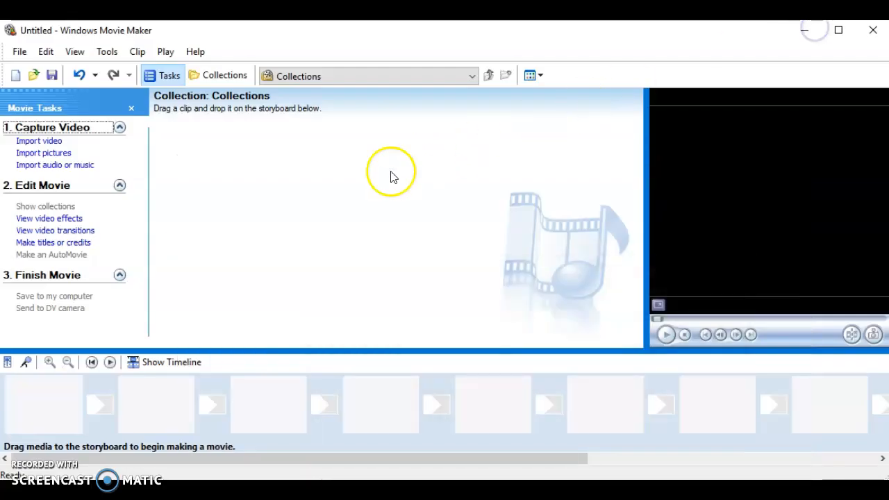
pyautogui.click(39, 159)
pyautogui.doubleClick(122, 147)
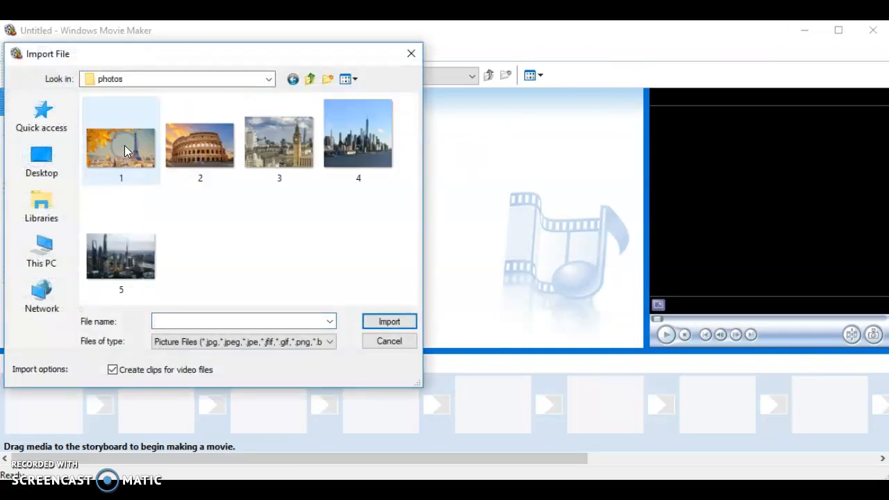
pyautogui.click(383, 340)
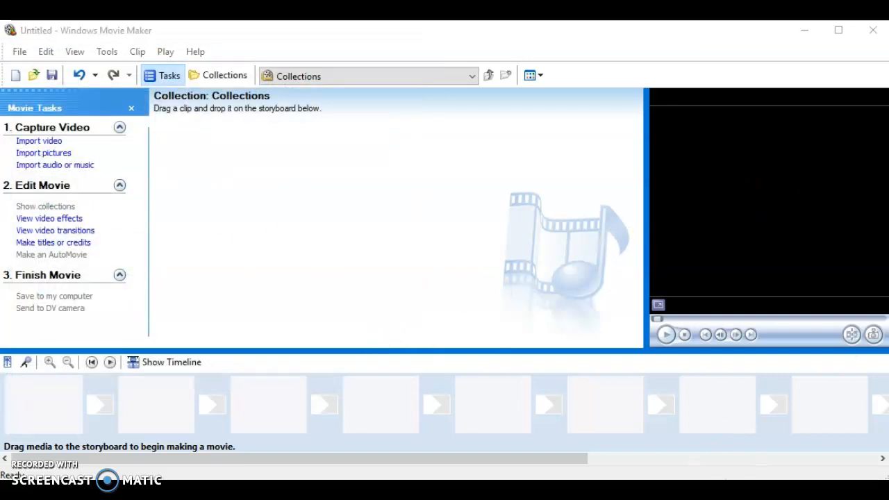
# Step: Add all five pictures from the photos folder in File Explorer to the Movie Maker collection
pyautogui.click(405, 396)
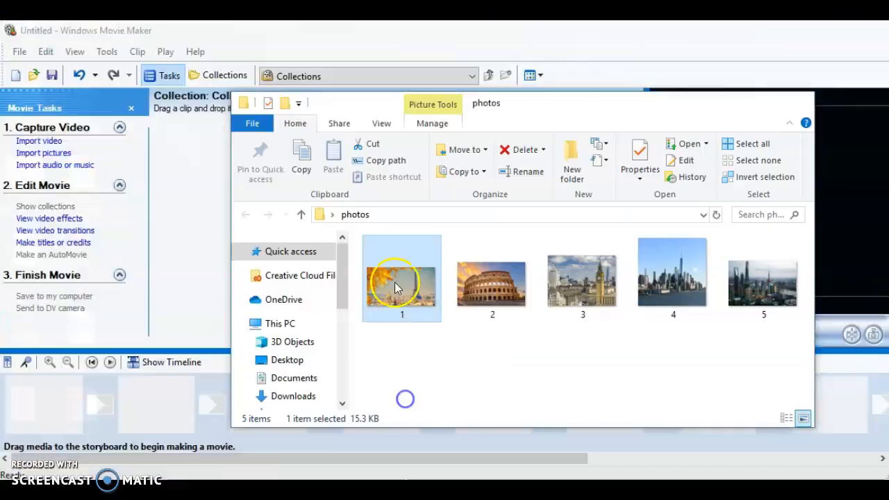
pyautogui.moveTo(391, 371); pyautogui.dragTo(804, 232)
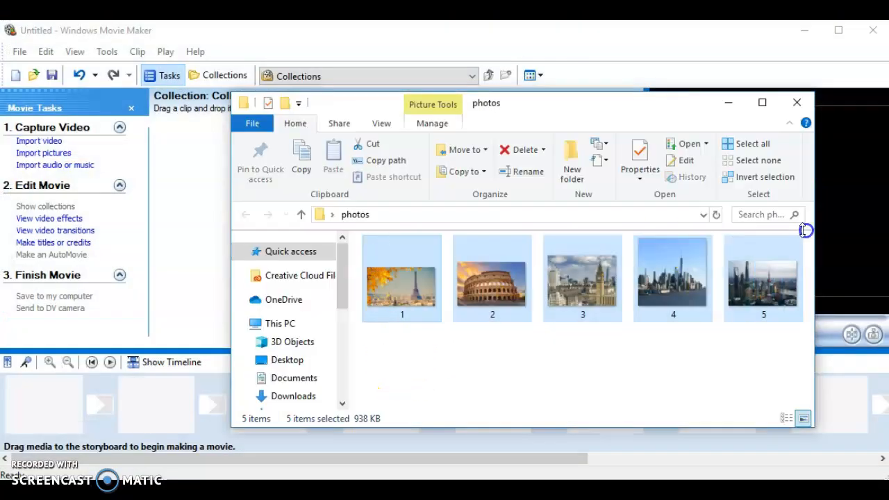
pyautogui.moveTo(438, 269); pyautogui.dragTo(183, 203)
pyautogui.click(339, 231)
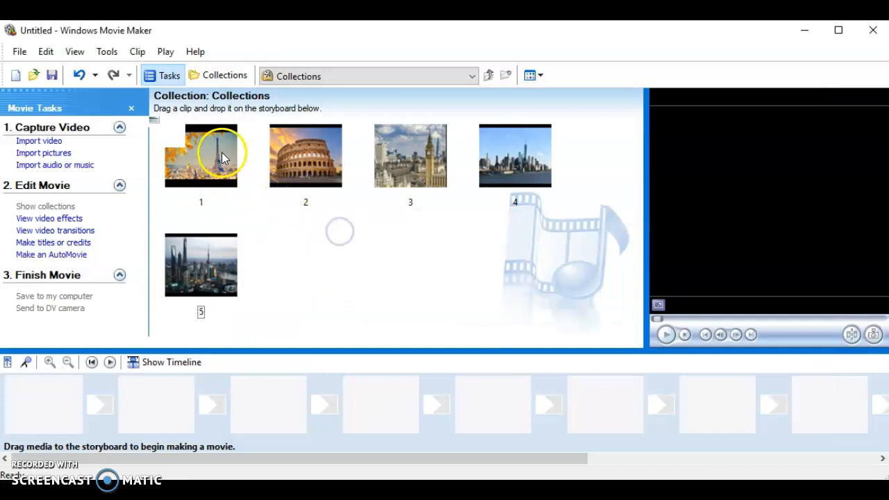
# Step: Place pictures 1 to 5 from the collection on the storyboard in numerical order
pyautogui.moveTo(180, 154); pyautogui.dragTo(55, 403)
pyautogui.moveTo(292, 160); pyautogui.dragTo(125, 393)
pyautogui.moveTo(411, 153); pyautogui.dragTo(295, 392)
pyautogui.moveTo(477, 203); pyautogui.dragTo(363, 397)
pyautogui.moveTo(218, 271); pyautogui.dragTo(496, 409)
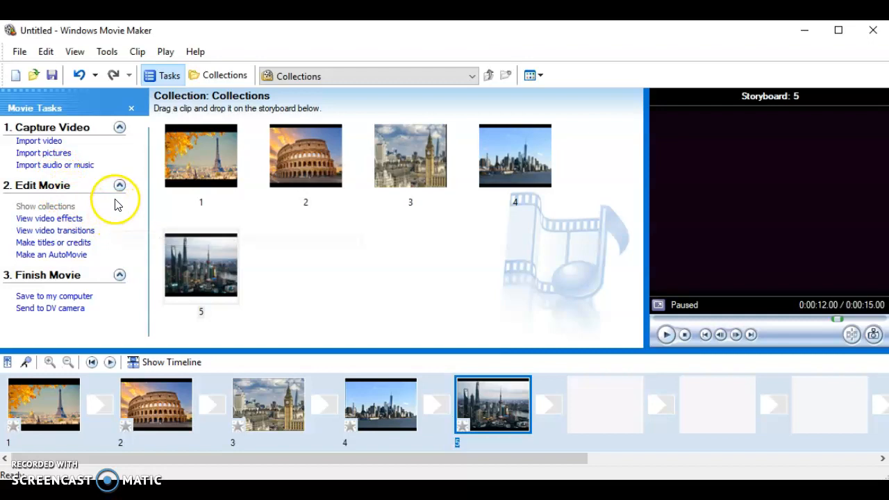
# Step: Apply the Fade In, From Black video effect to the first storyboard clip, the Eiffel Tower picture
pyautogui.click(66, 219)
pyautogui.click(26, 409)
pyautogui.click(665, 335)
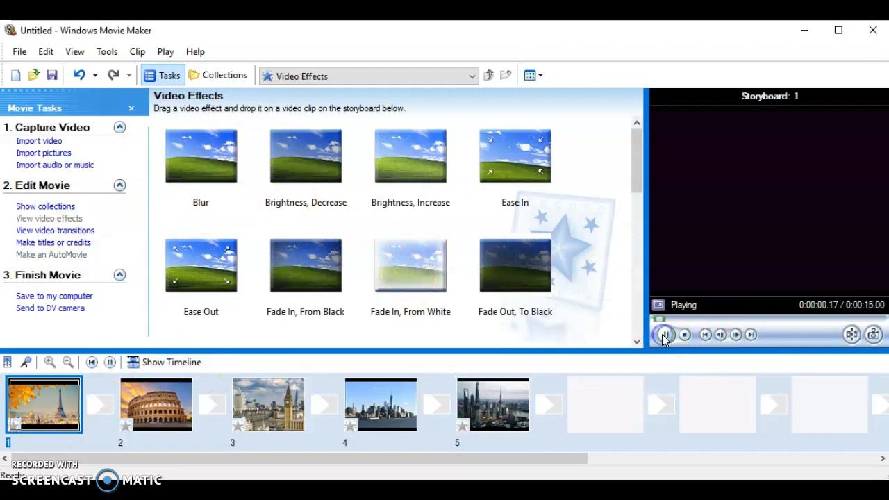
pyautogui.moveTo(302, 254); pyautogui.dragTo(55, 405)
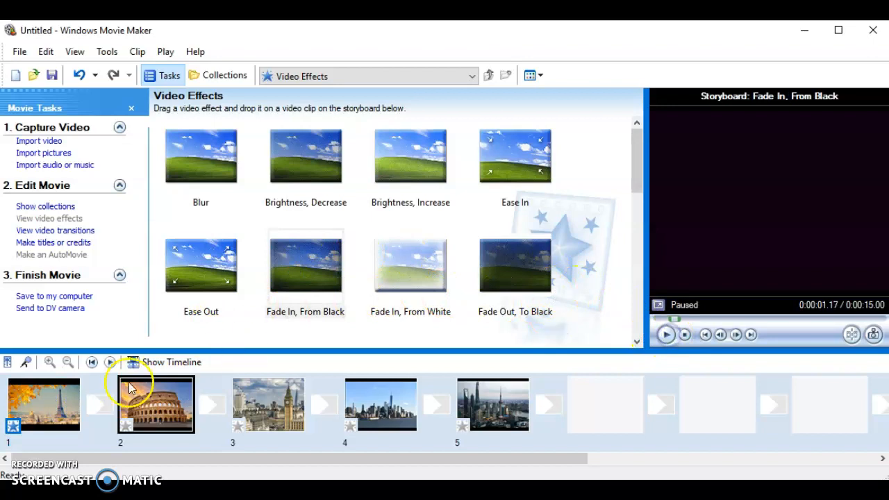
pyautogui.click(23, 419)
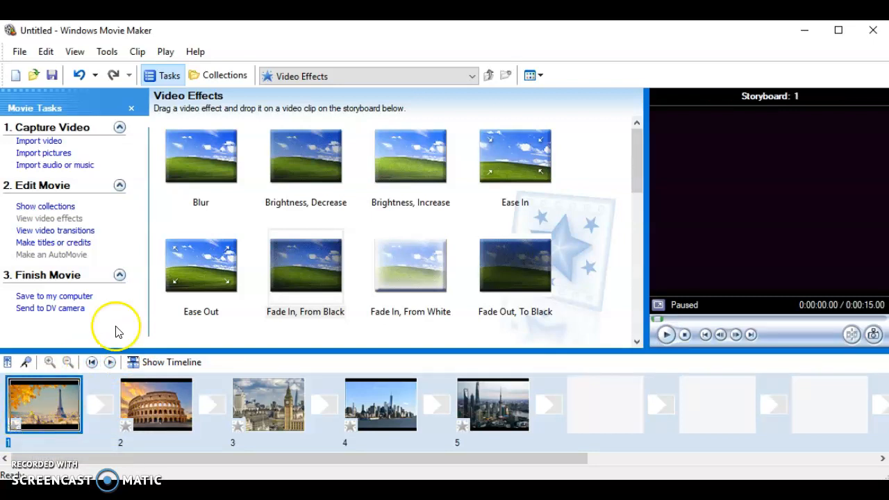
# Step: Add the Watercolor video effect to the first storyboard clip and preview it
pyautogui.scroll(-5, 430, 253)
pyautogui.scroll(-1, 446, 255)
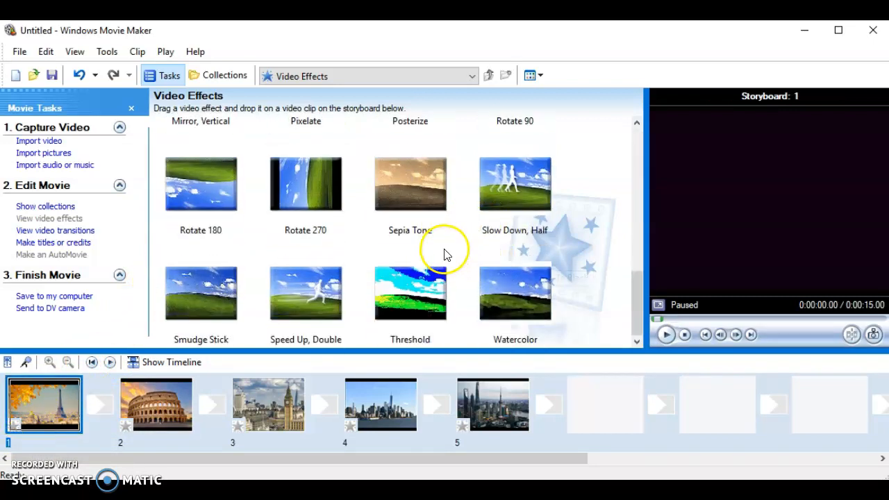
pyautogui.moveTo(515, 292); pyautogui.dragTo(41, 406)
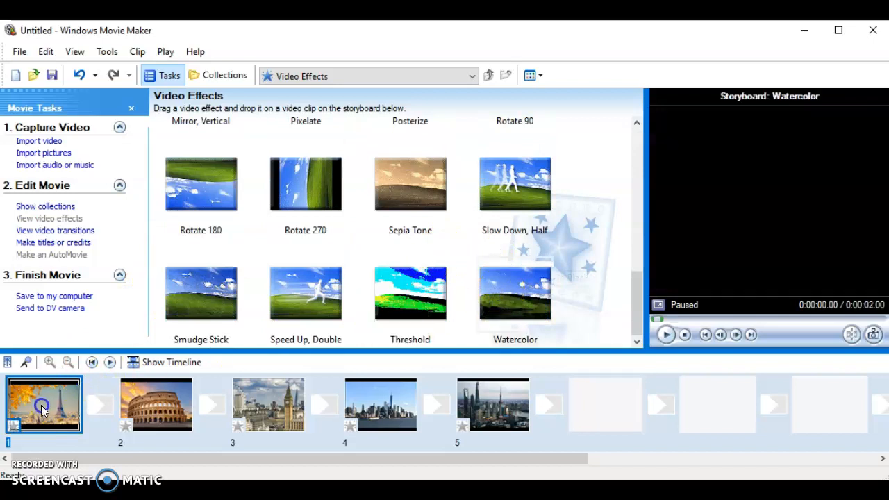
pyautogui.click(664, 337)
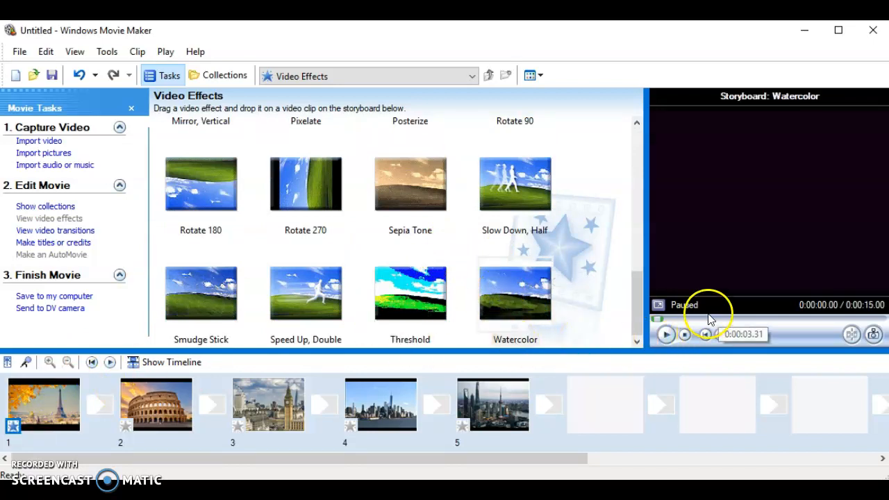
pyautogui.click(665, 337)
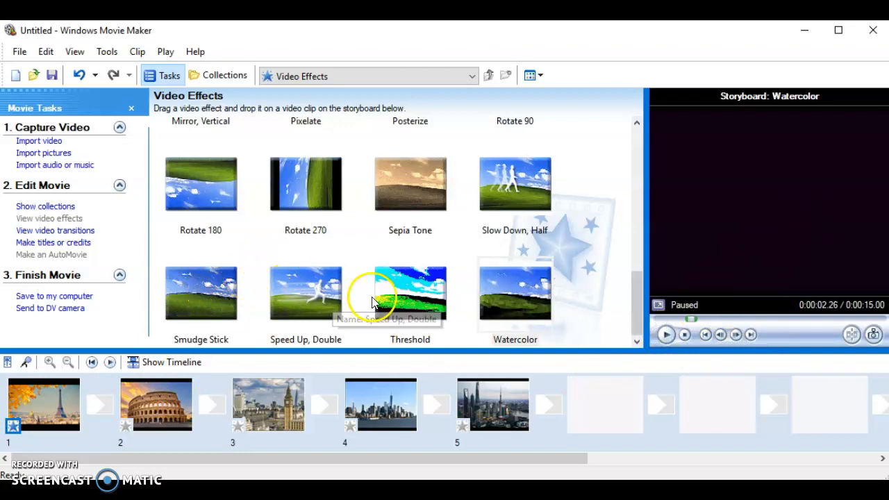
pyautogui.click(478, 289)
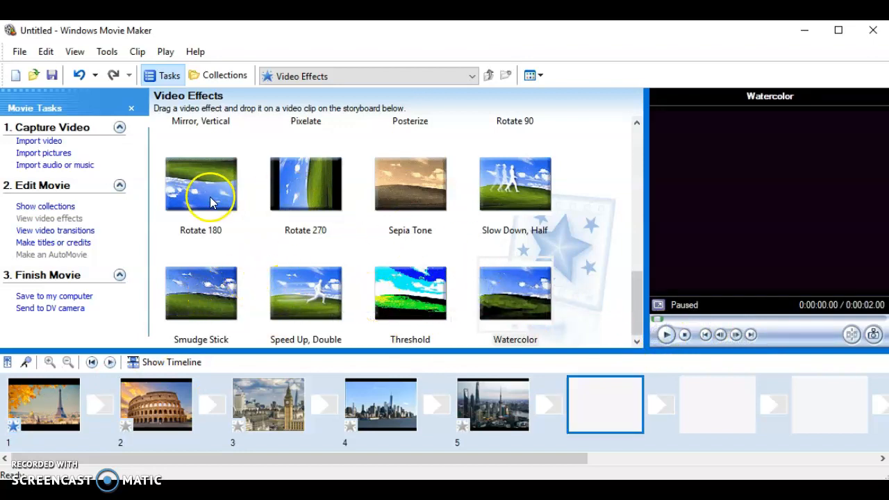
# Step: Try to add Brightness, Increase to clip 2, and apply Blur to clip 3 and Ease Out to clip 4
pyautogui.scroll(5, 254, 194)
pyautogui.moveTo(408, 177); pyautogui.dragTo(196, 394)
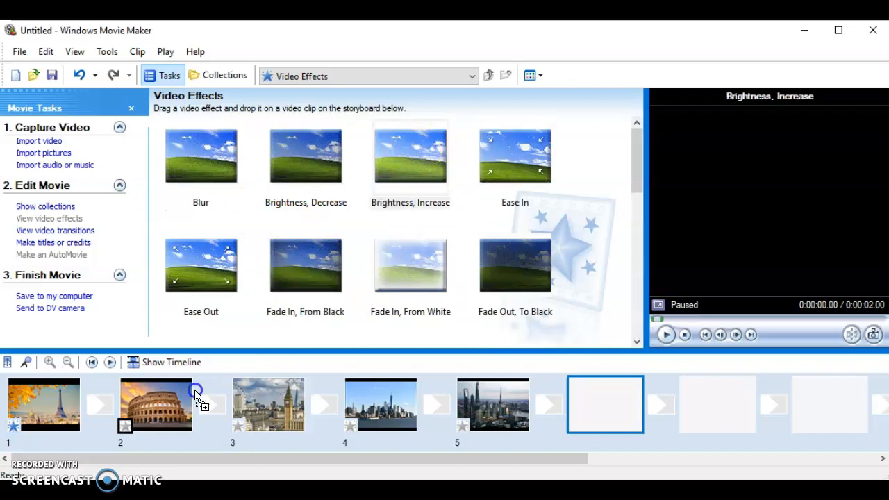
pyautogui.moveTo(206, 155); pyautogui.dragTo(274, 400)
pyautogui.click(203, 279)
pyautogui.moveTo(384, 403); pyautogui.dragTo(384, 403)
# Step: Apply the Hue, Cycles Entire Color Spectrum effect to clip 5 and preview that clip
pyautogui.scroll(-5, 446, 232)
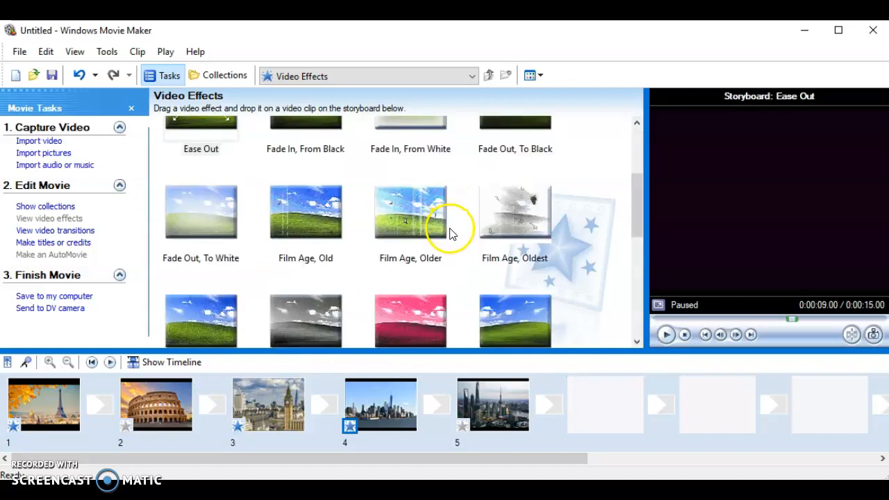
pyautogui.moveTo(411, 168); pyautogui.dragTo(507, 400)
pyautogui.click(465, 393)
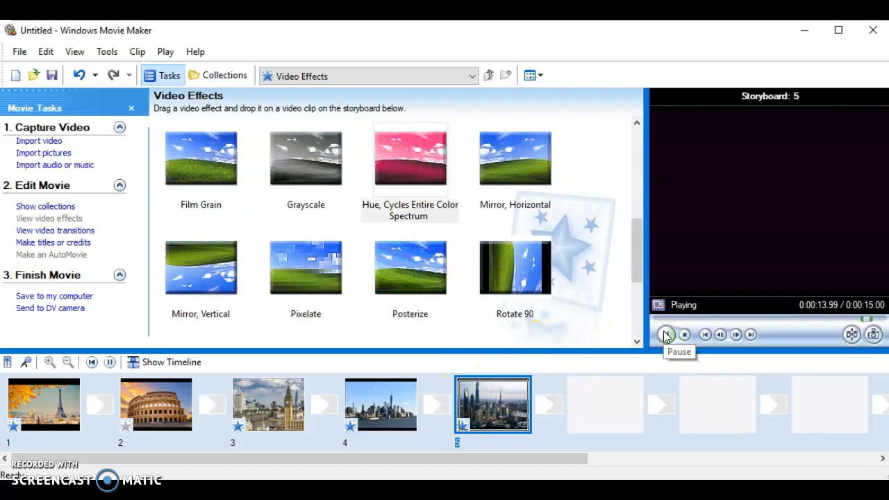
# Step: Add the Bars video transition between clips 1 and 2, and preview the movie from the first clip
pyautogui.click(56, 230)
pyautogui.moveTo(205, 164); pyautogui.dragTo(101, 403)
pyautogui.click(48, 391)
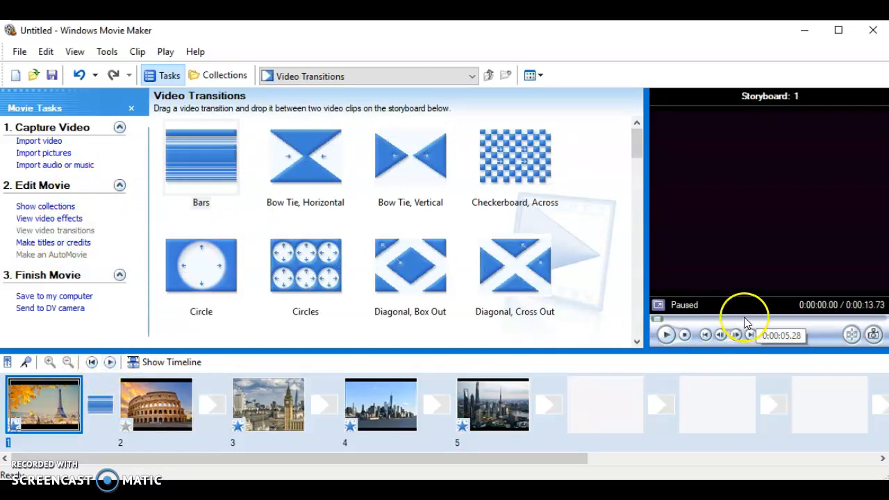
pyautogui.click(666, 334)
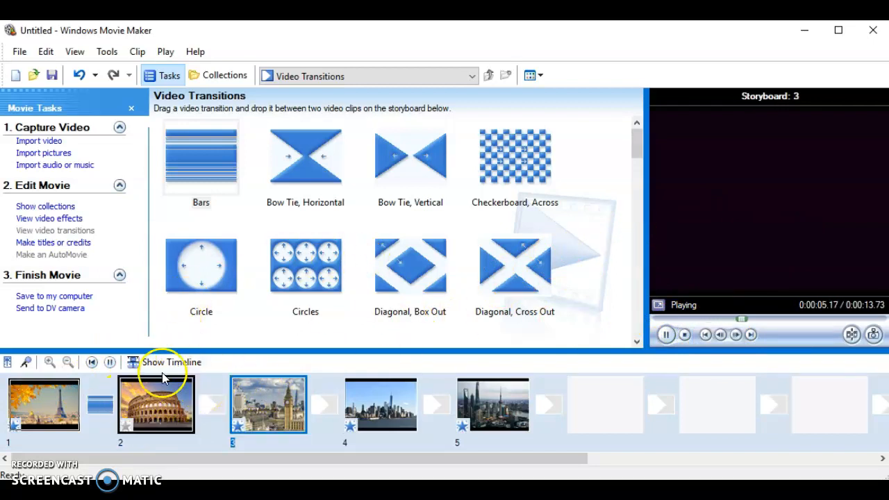
pyautogui.click(668, 335)
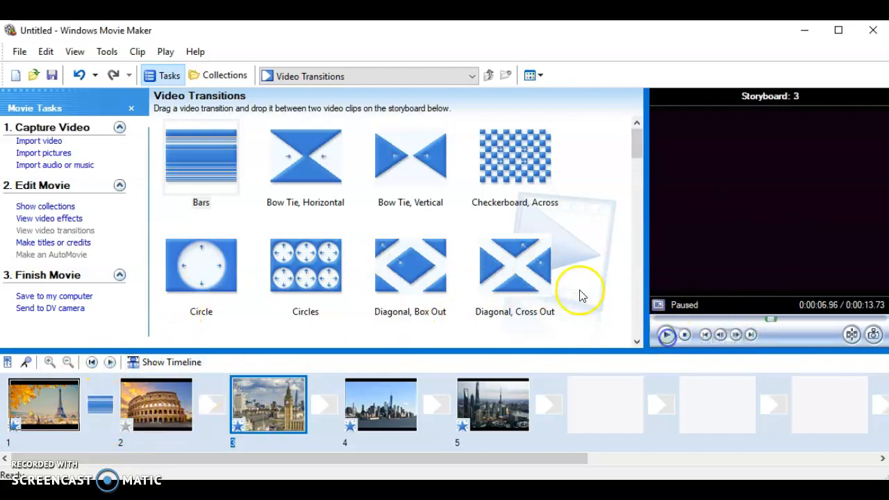
# Step: Add the Dissolve video transition between clips 2 and 3 on the storyboard
pyautogui.scroll(-3, 415, 231)
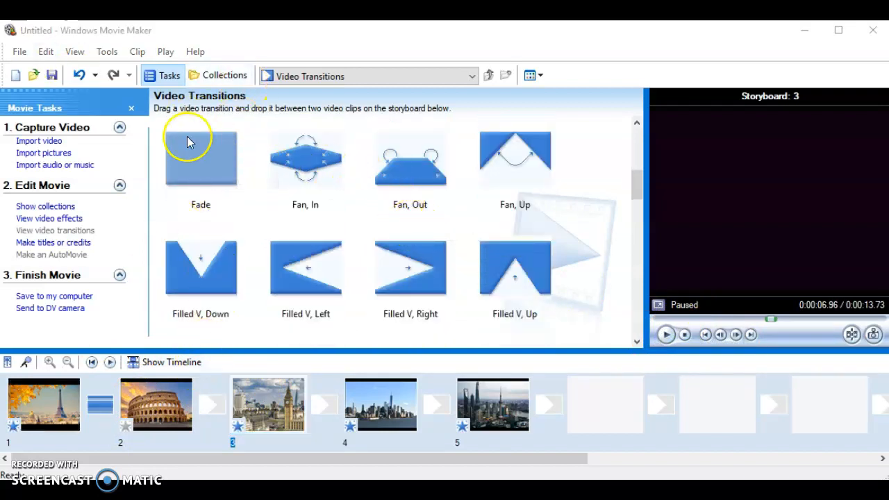
pyautogui.click(216, 166)
pyautogui.scroll(2, 427, 175)
pyautogui.click(419, 221)
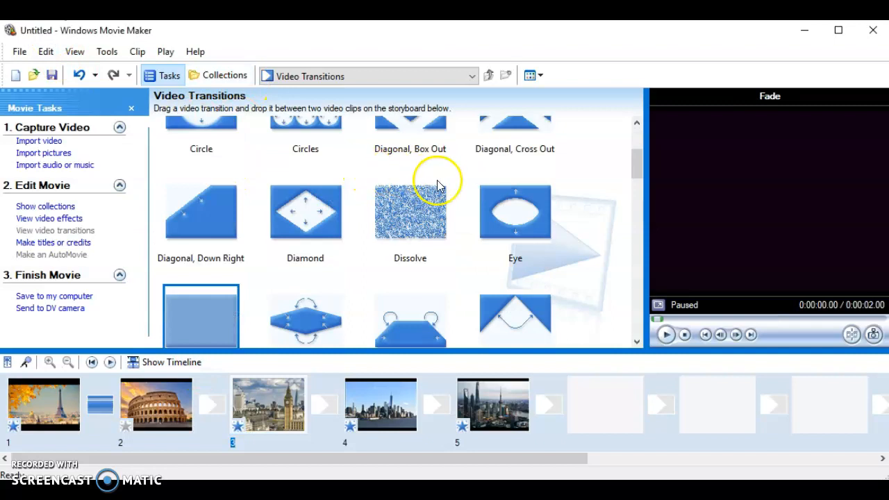
pyautogui.click(411, 210)
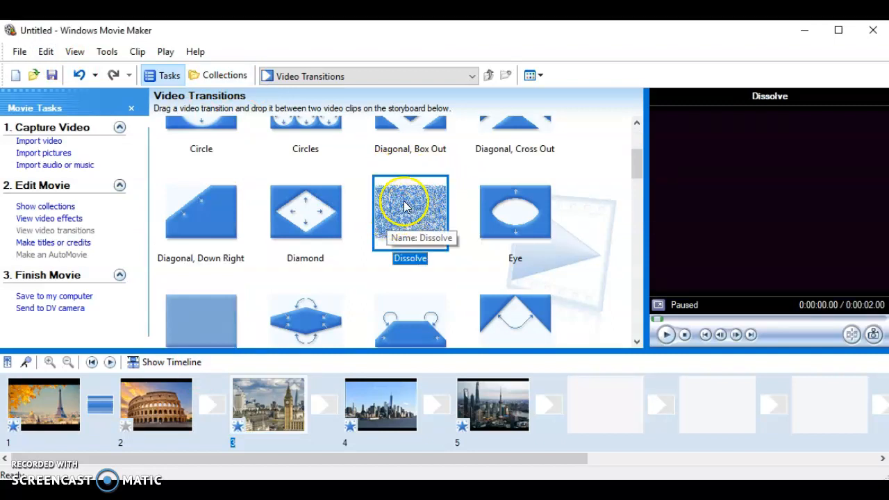
pyautogui.moveTo(407, 206); pyautogui.dragTo(212, 403)
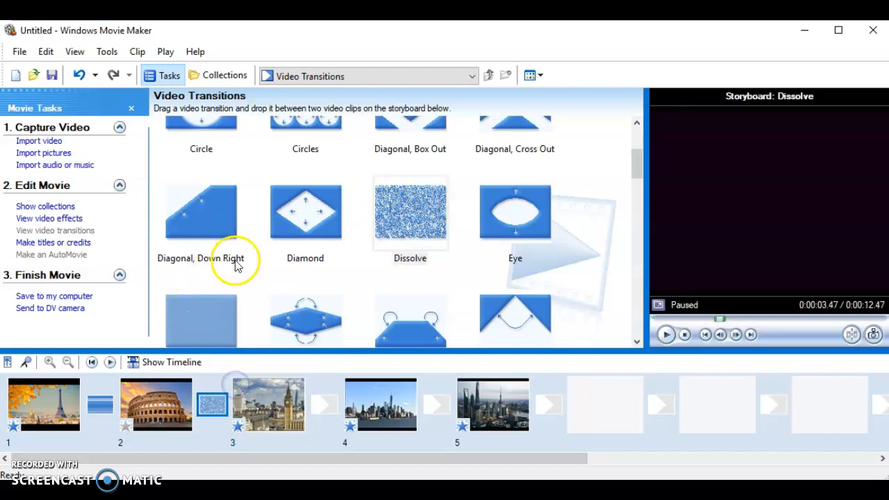
# Step: Add the Shatter, Up Left transition between clips 3 and 4, and Split, Horizontal between clips 4 and 5
pyautogui.scroll(-3, 232, 264)
pyautogui.scroll(-3, 420, 231)
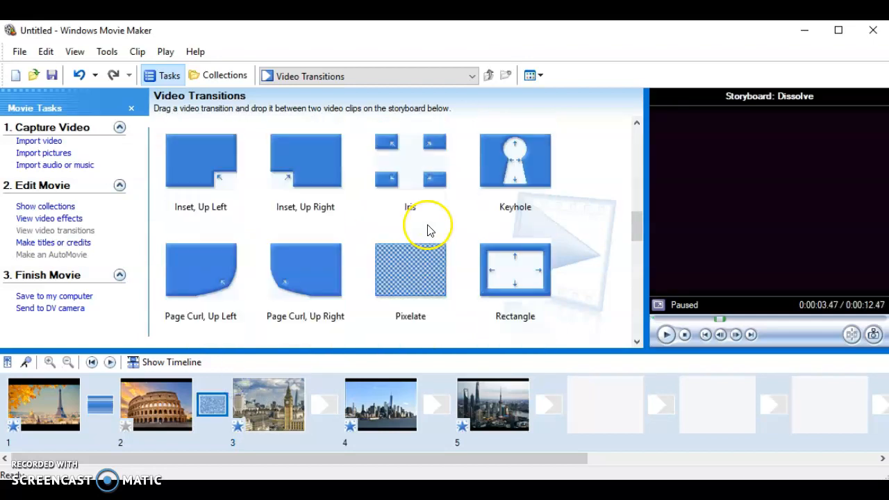
pyautogui.scroll(-3, 428, 232)
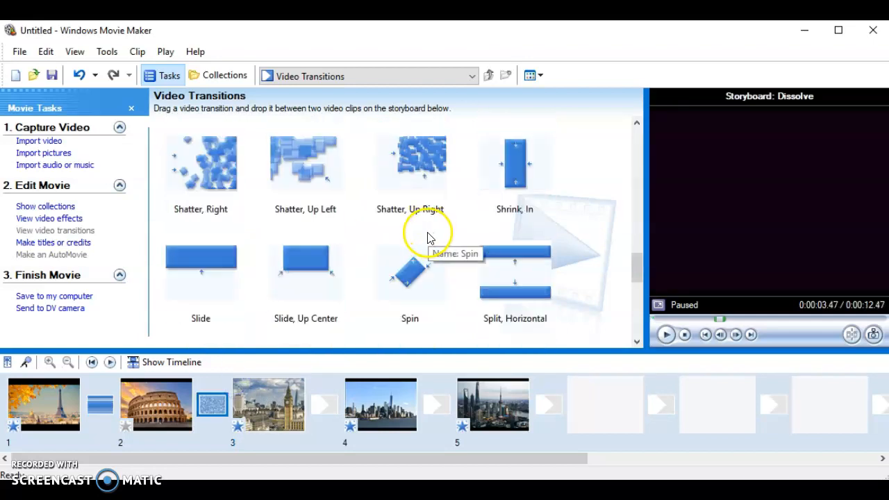
pyautogui.moveTo(300, 165); pyautogui.dragTo(325, 403)
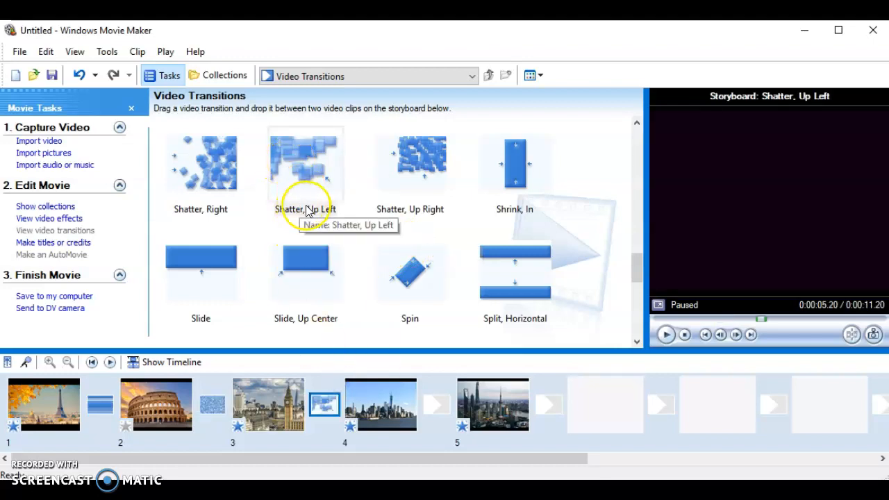
pyautogui.click(287, 401)
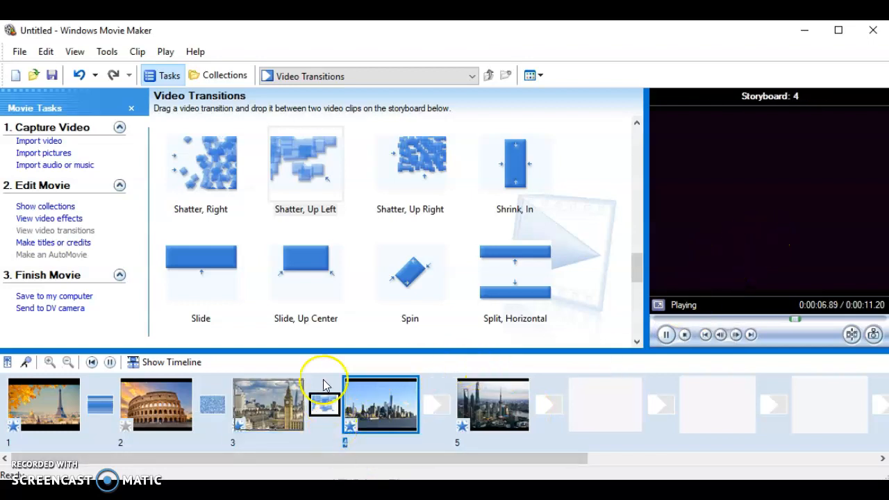
pyautogui.click(665, 333)
pyautogui.moveTo(514, 277); pyautogui.dragTo(437, 405)
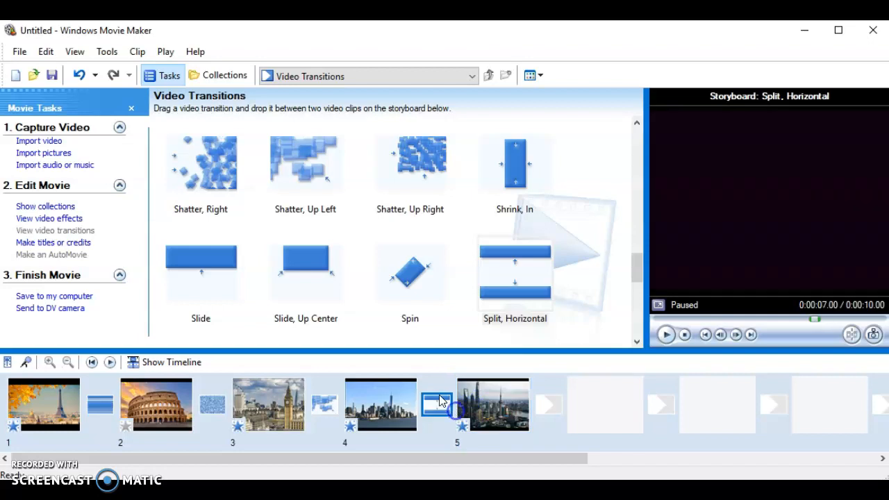
# Step: Start a title at the beginning of the movie with the text "My world tour"
pyautogui.click(36, 242)
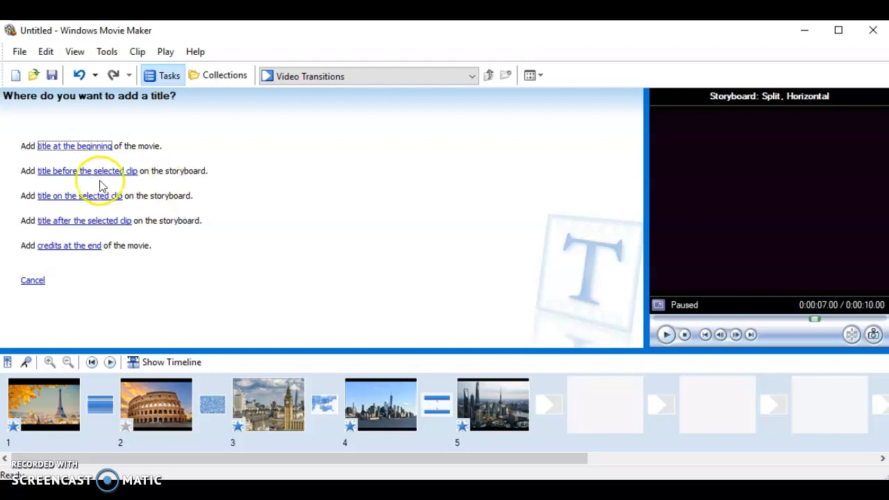
pyautogui.click(76, 146)
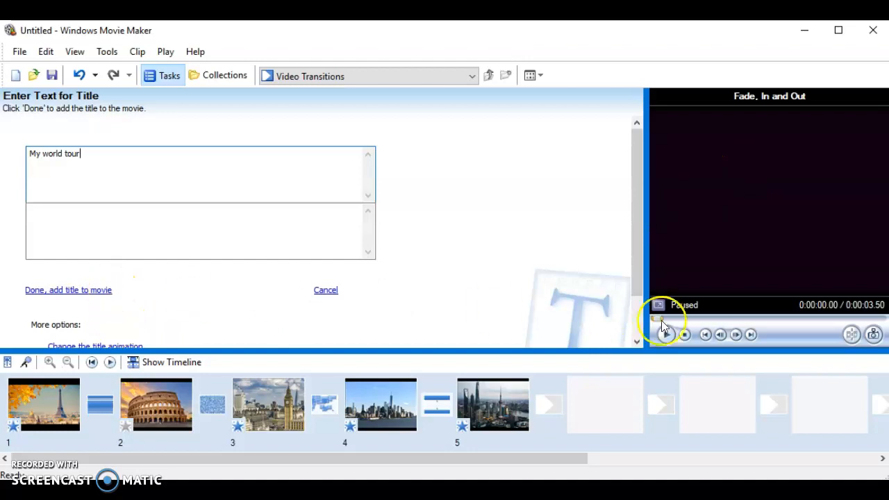
pyautogui.click(65, 241)
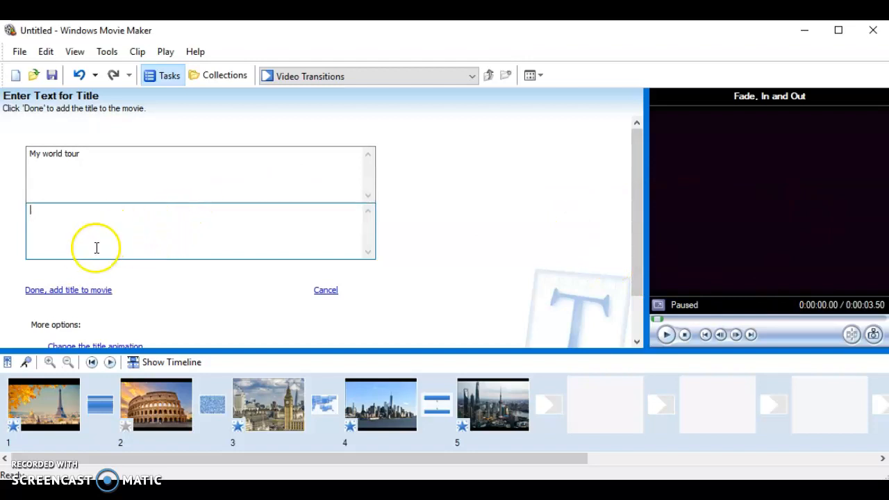
# Step: Set the title animation to Scroll, Banner
pyautogui.scroll(-2, 260, 285)
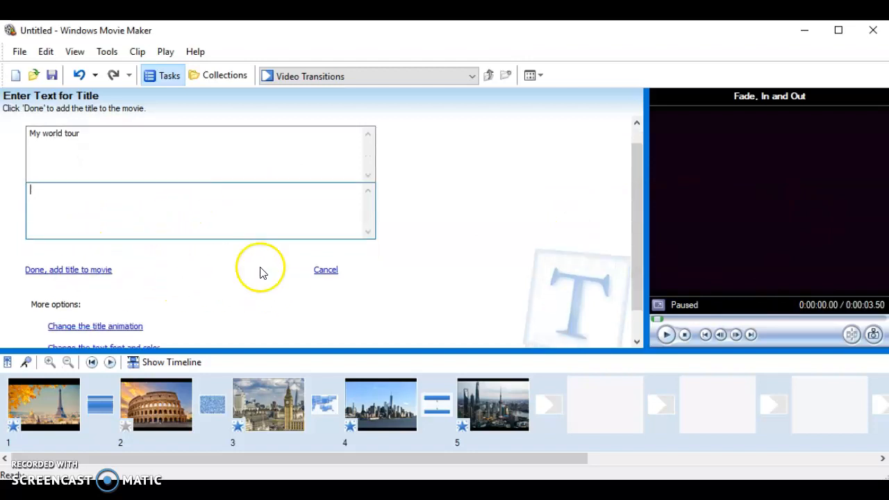
pyautogui.scroll(-1, 139, 288)
pyautogui.click(108, 292)
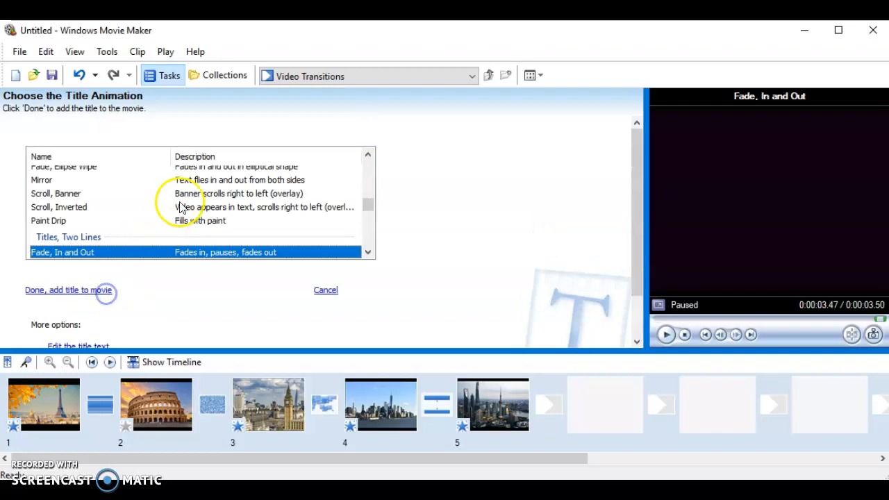
pyautogui.click(59, 194)
# Step: Check the title's font choices, keep Microsoft Sans Serif, and add the title to the movie
pyautogui.scroll(-1, 119, 278)
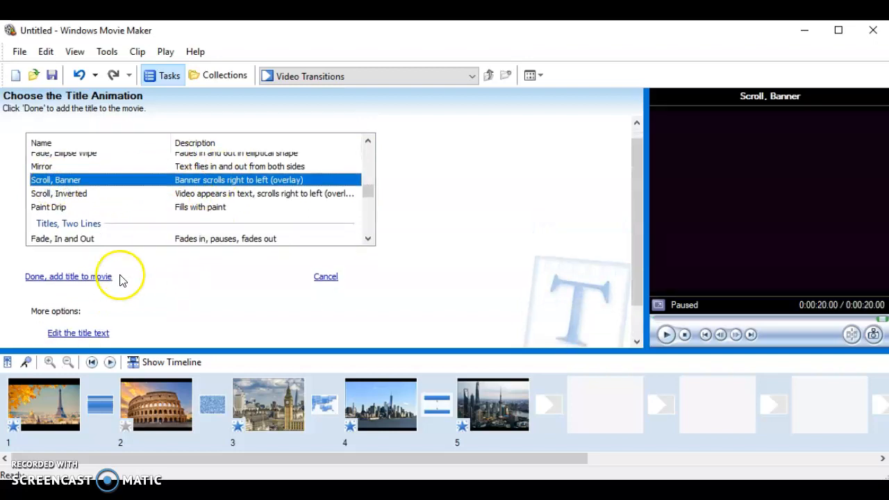
pyautogui.scroll(-1, 97, 302)
pyautogui.click(99, 314)
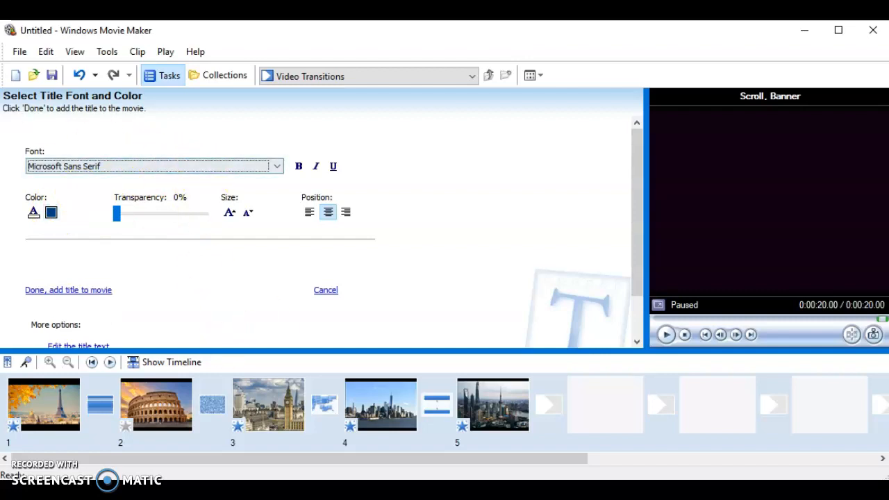
pyautogui.click(143, 169)
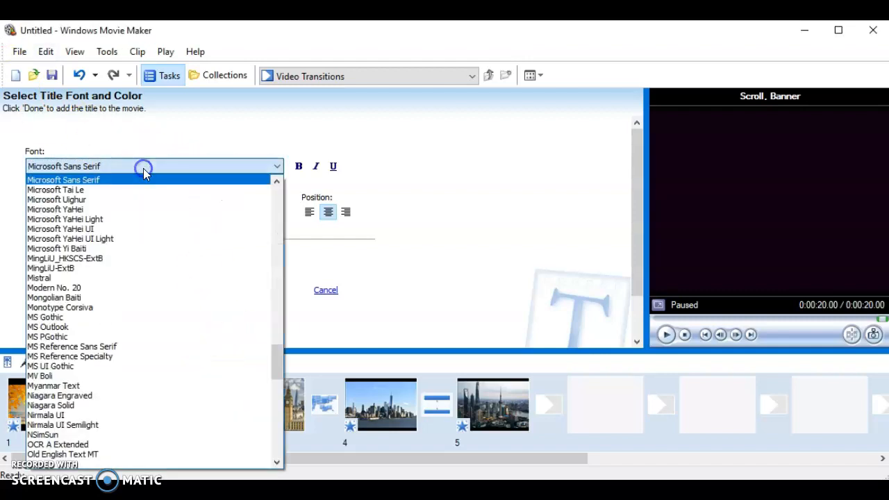
pyautogui.click(143, 168)
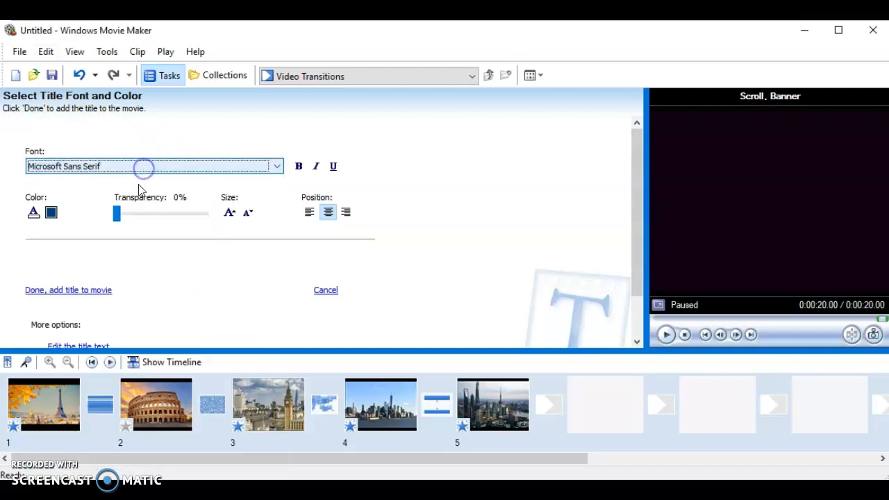
pyautogui.scroll(-1, 80, 290)
pyautogui.click(82, 269)
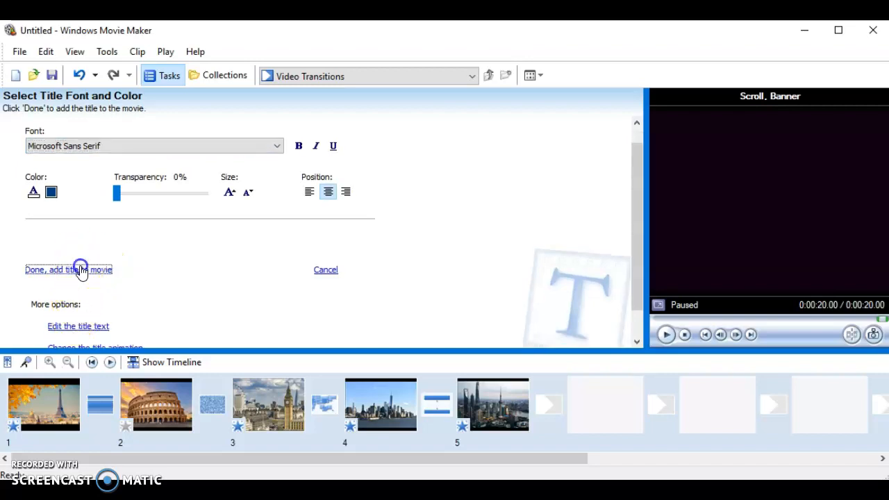
pyautogui.click(87, 347)
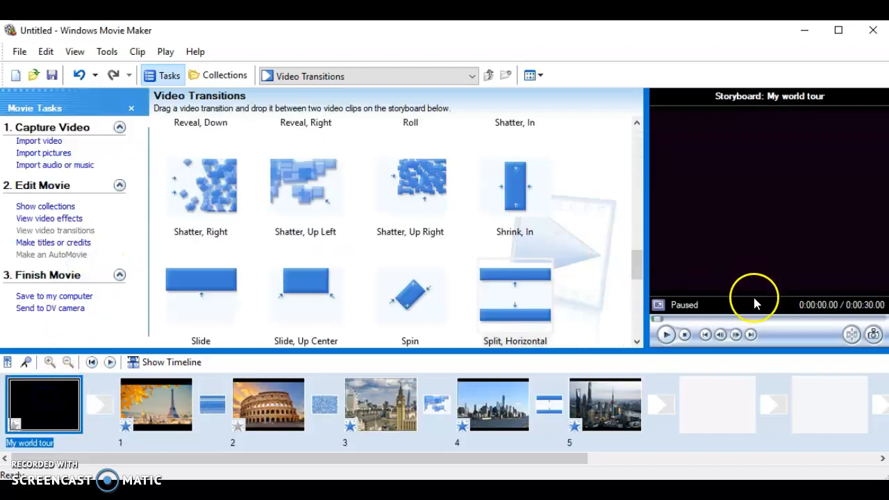
# Step: Preview the movie from the opening title clip and pause the playback
pyautogui.click(666, 334)
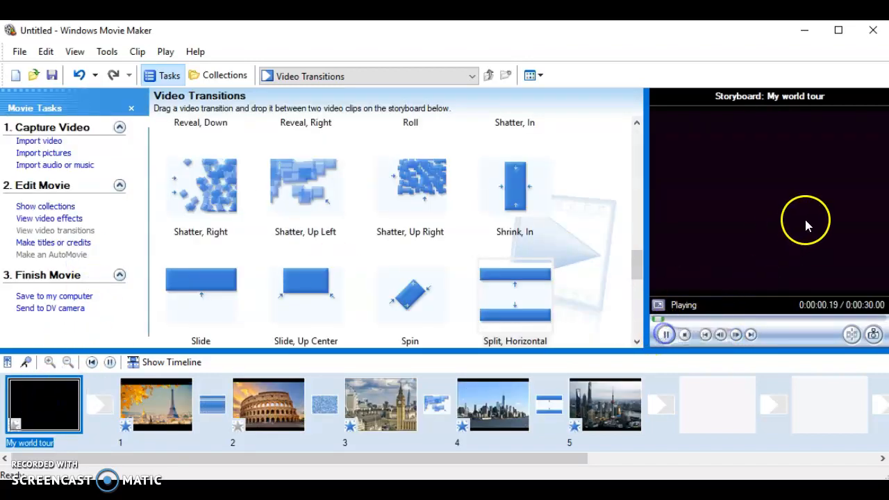
pyautogui.click(765, 193)
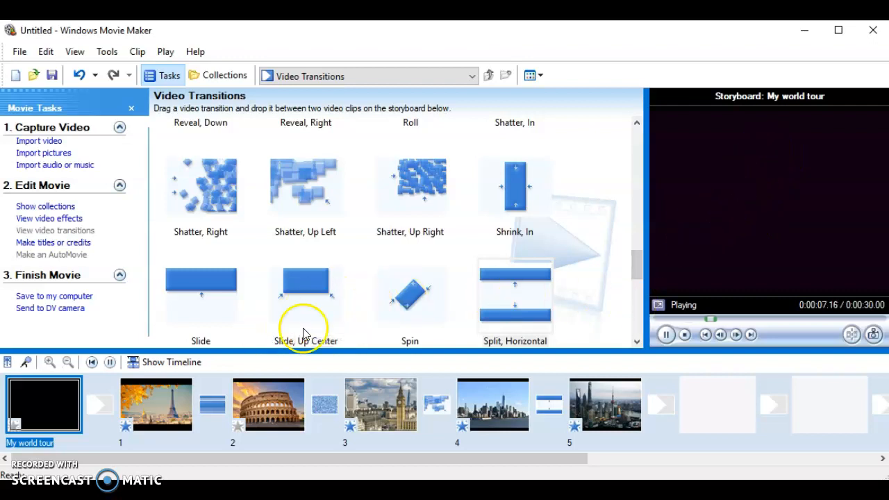
pyautogui.click(664, 336)
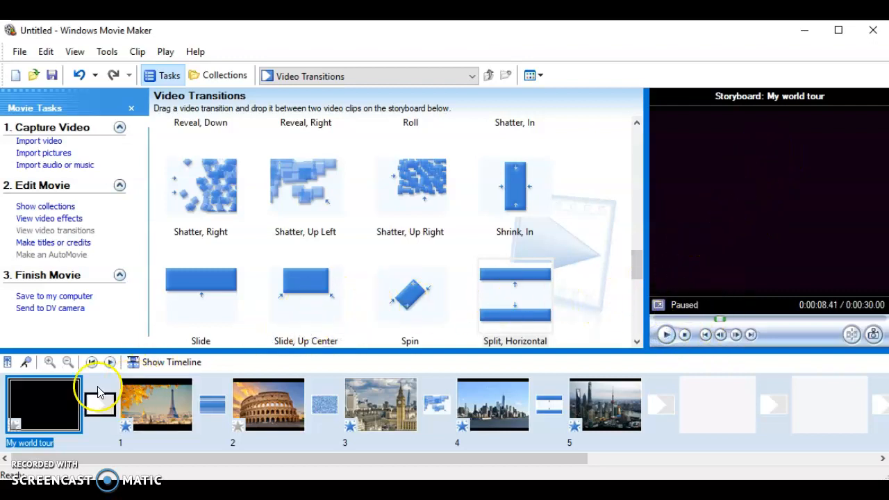
# Step: Reopen the opening title clip to check its text, and close the title editor
pyautogui.doubleClick(39, 393)
pyautogui.click(110, 153)
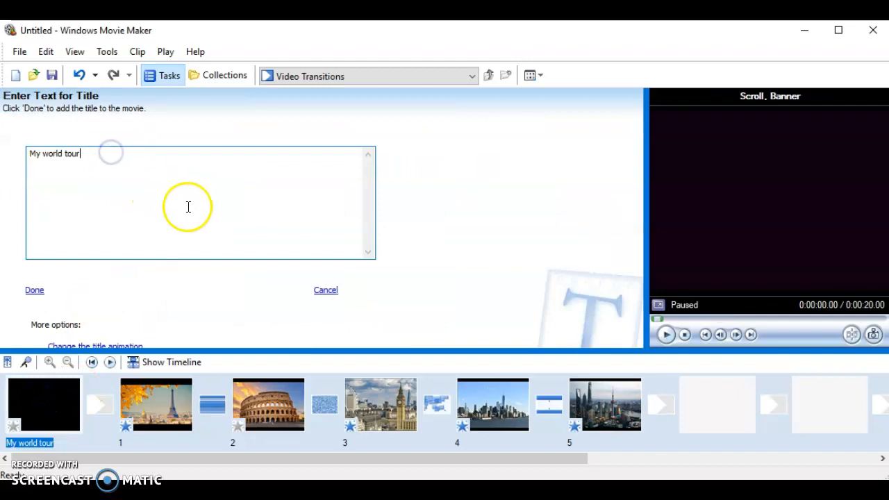
pyautogui.click(32, 292)
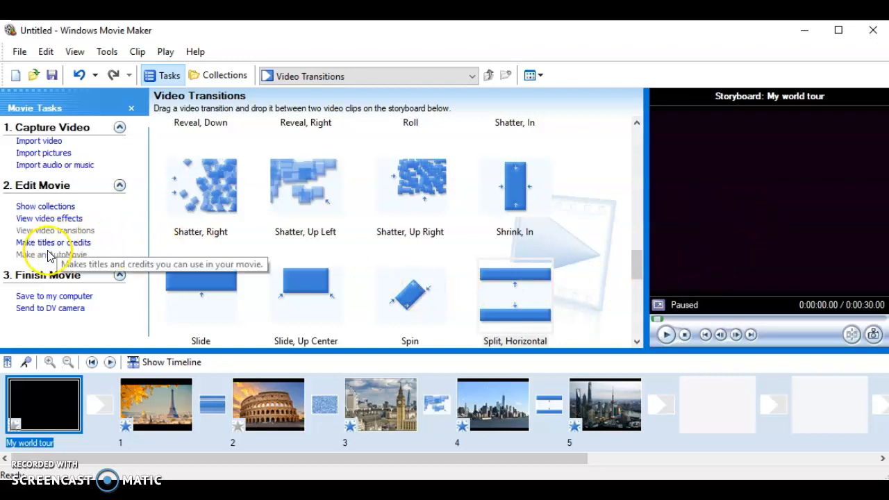
# Step: Try to save the movie to the computer's Desktop folder under the file name "movie"
pyautogui.click(43, 296)
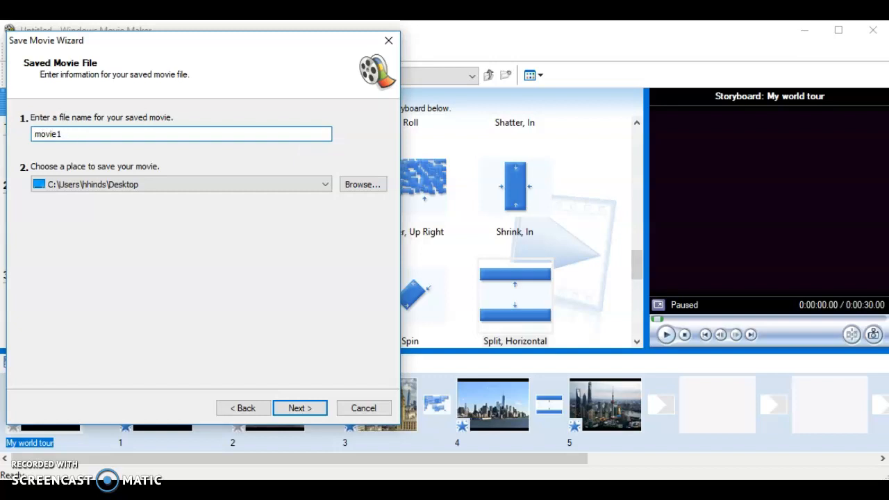
pyautogui.click(375, 188)
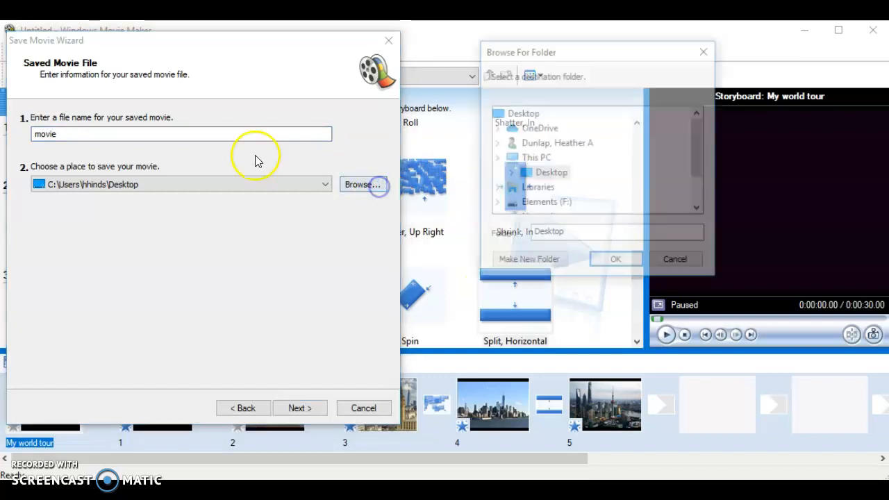
pyautogui.scroll(-3, 586, 159)
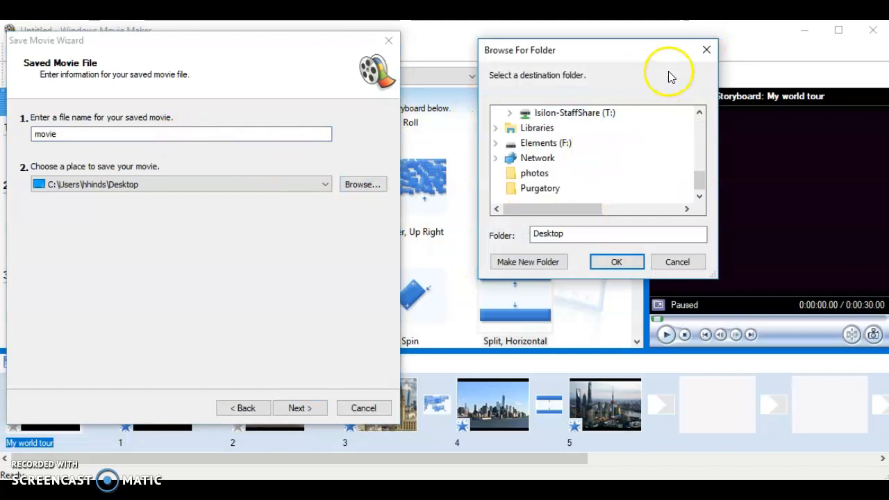
pyautogui.click(704, 53)
pyautogui.click(298, 409)
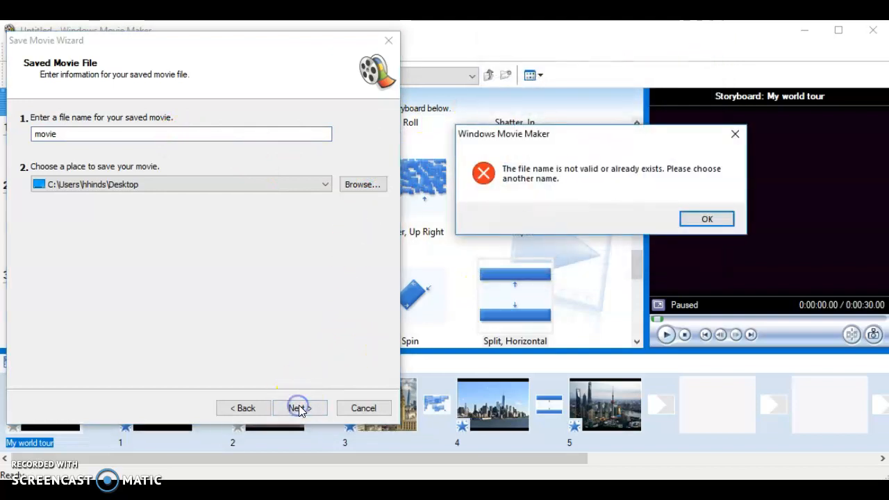
pyautogui.click(703, 217)
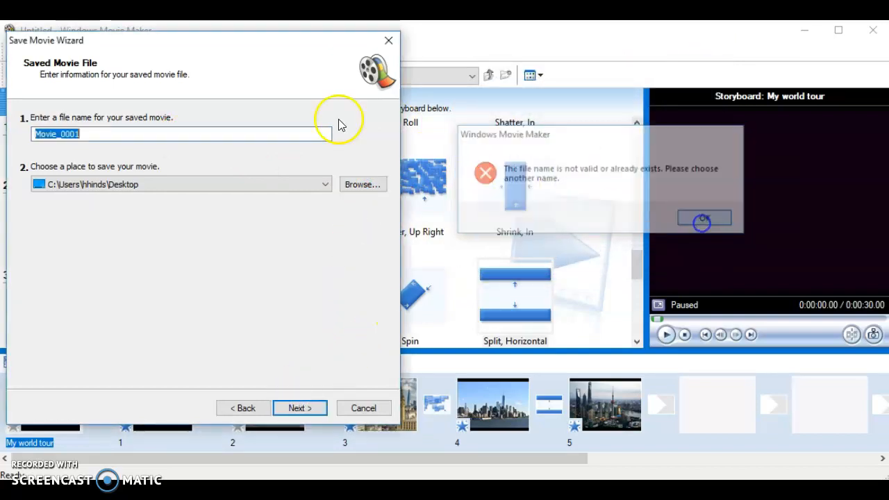
# Step: Try to save the movie as Movie_0001 on the Desktop with the setting "Best quality for playback on my computer"
pyautogui.click(146, 134)
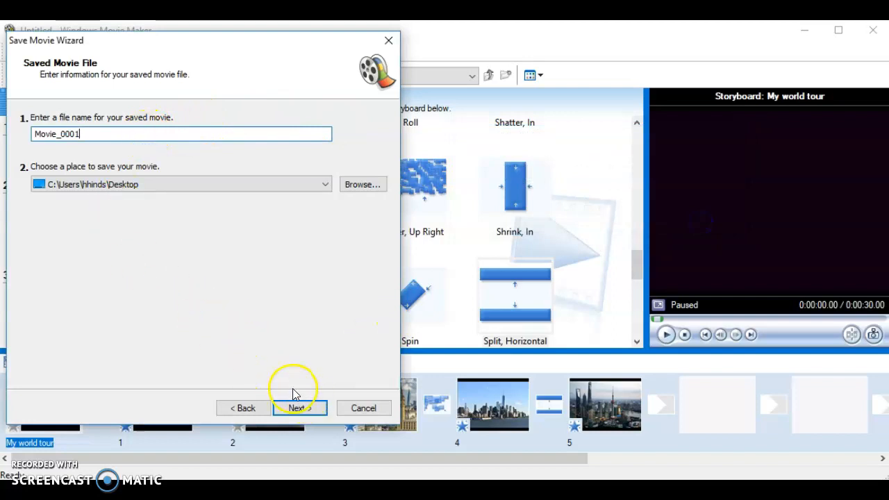
pyautogui.click(312, 414)
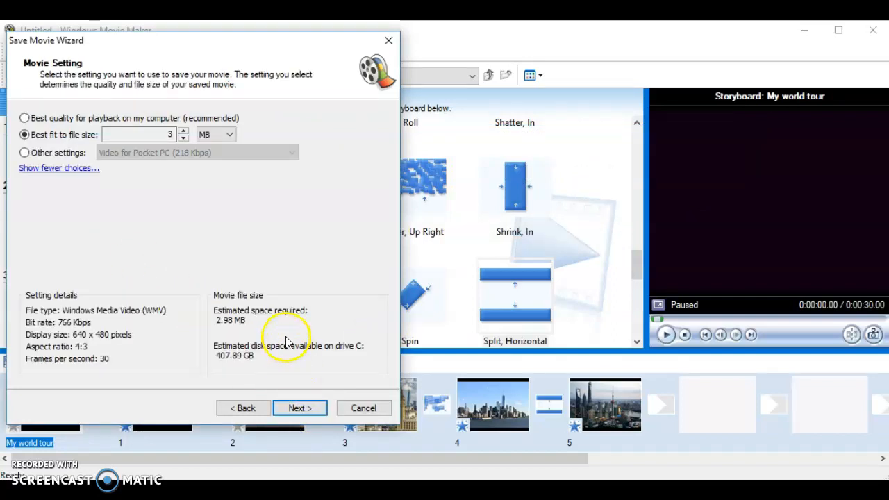
pyautogui.click(32, 118)
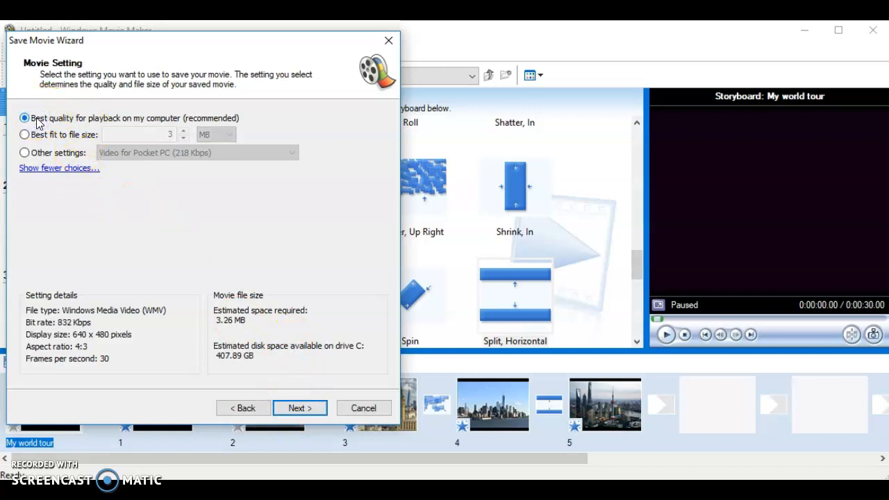
pyautogui.click(40, 136)
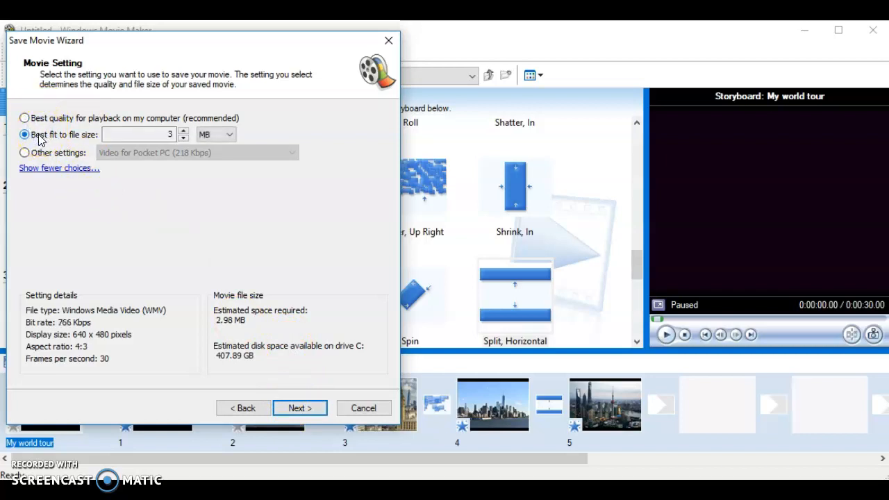
pyautogui.click(29, 153)
pyautogui.click(180, 157)
pyautogui.click(181, 156)
pyautogui.click(60, 119)
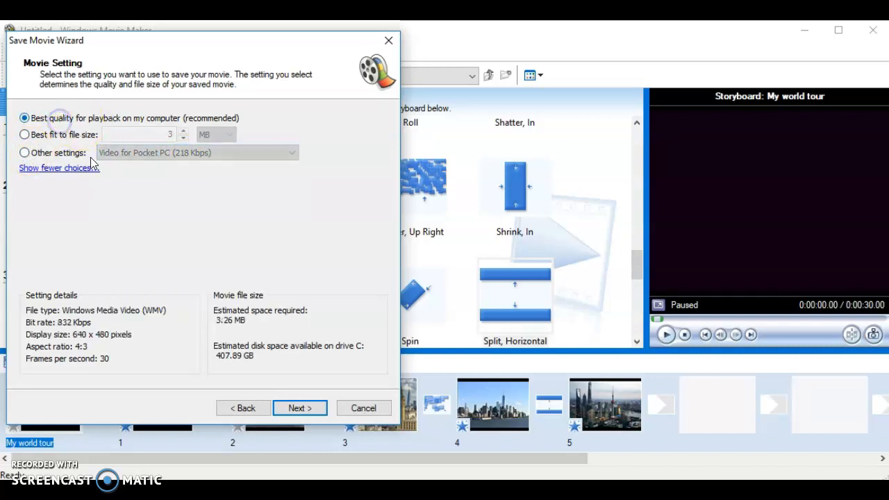
pyautogui.click(299, 408)
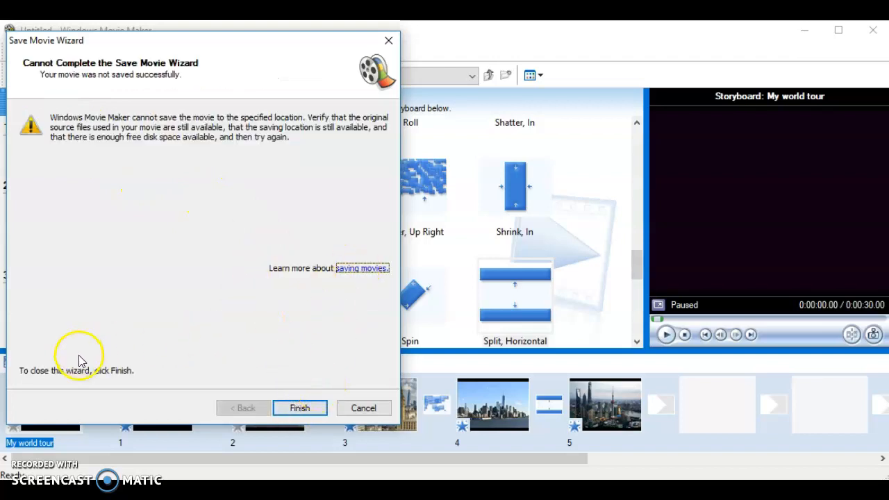
pyautogui.click(299, 409)
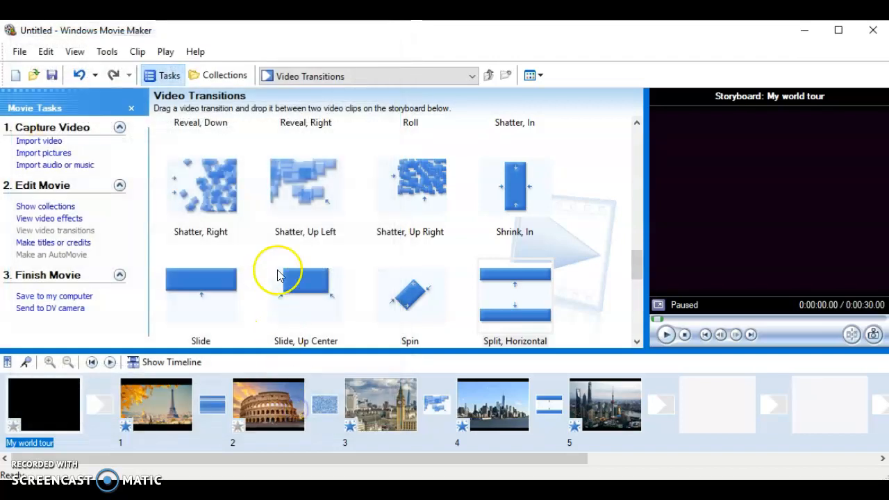